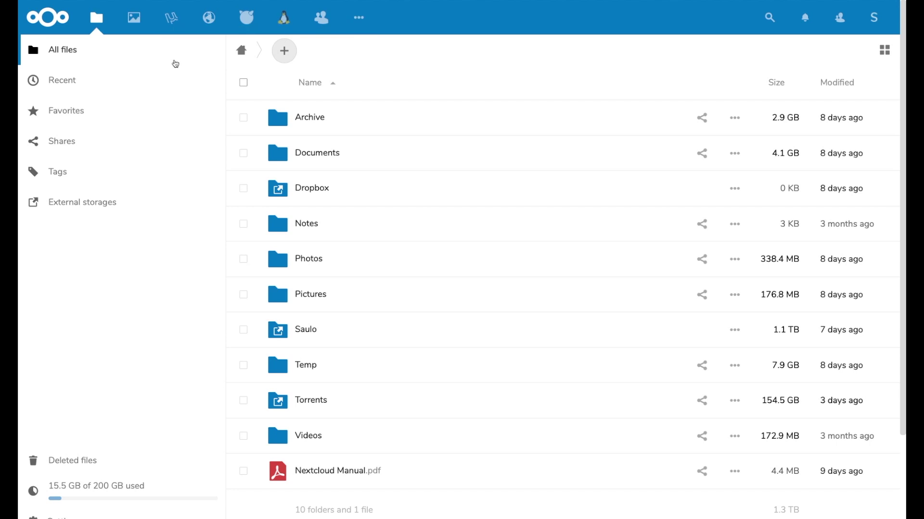
Go through Gallery to the Torrents list and show the last transfer's details
{"action": "left_click", "coordinate": [133, 19]}
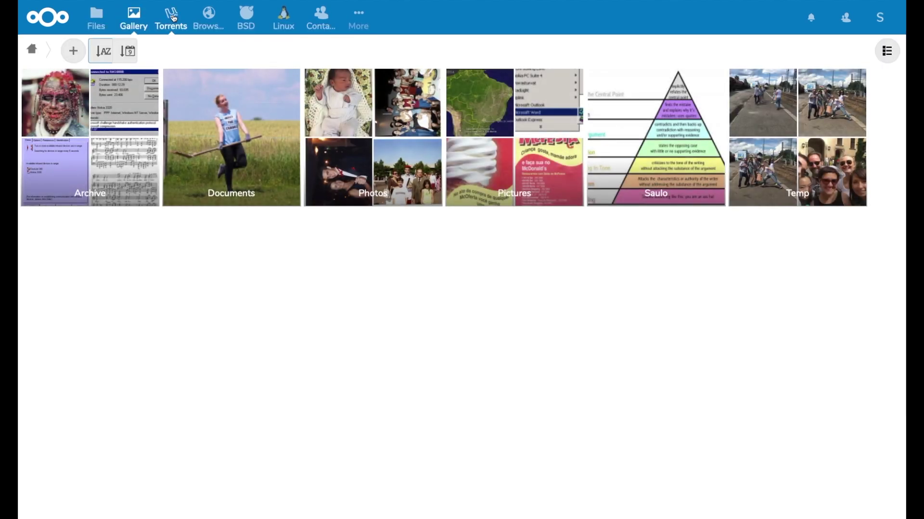
{"action": "left_click", "coordinate": [174, 18]}
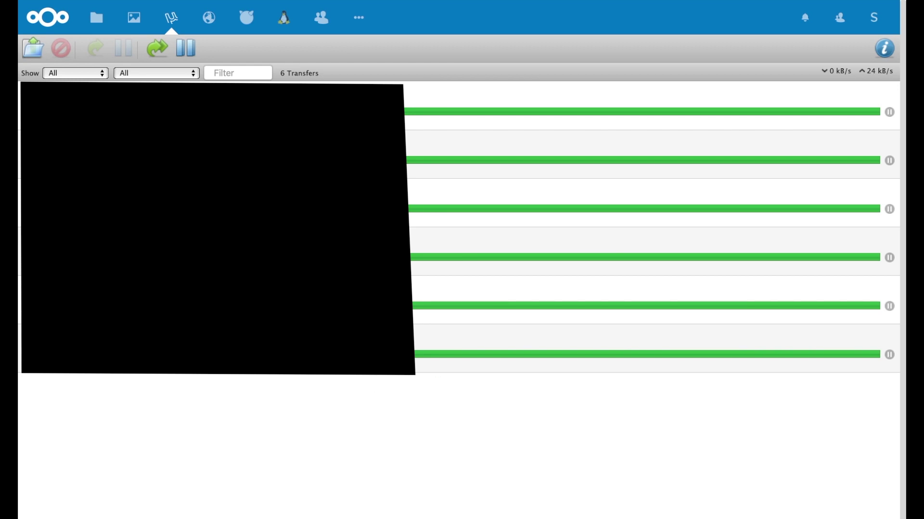
{"action": "left_click", "coordinate": [418, 366]}
{"action": "left_click", "coordinate": [882, 48]}
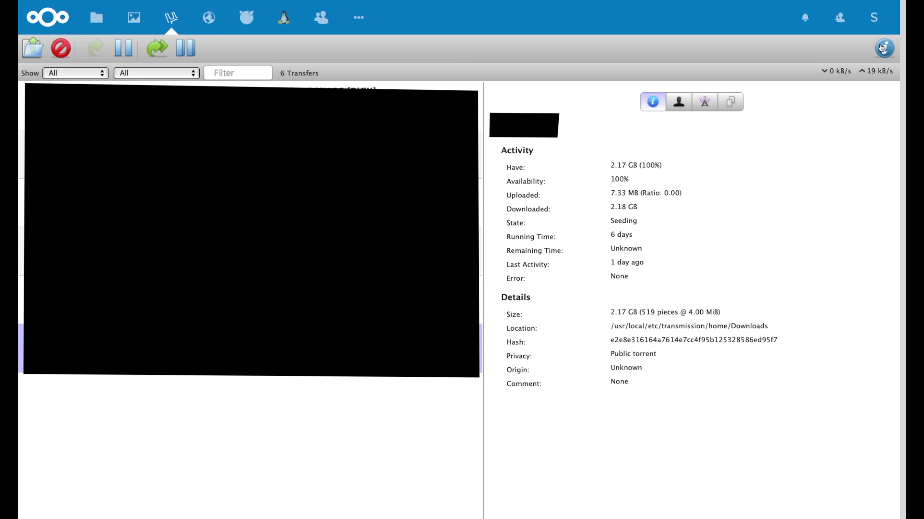
Cancel the Upload Torrent Files dialog and switch to the Guacamole remote desktop app
{"action": "left_click", "coordinate": [35, 50]}
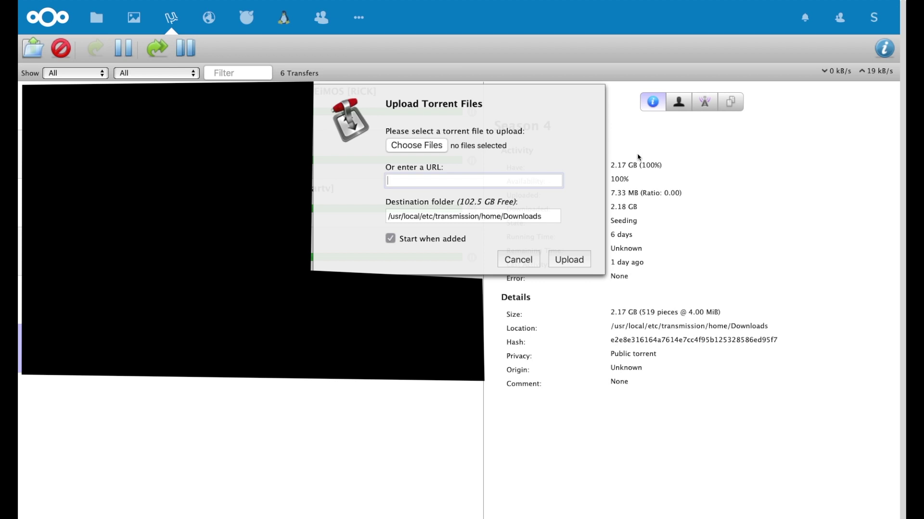
{"action": "key", "text": "Escape"}
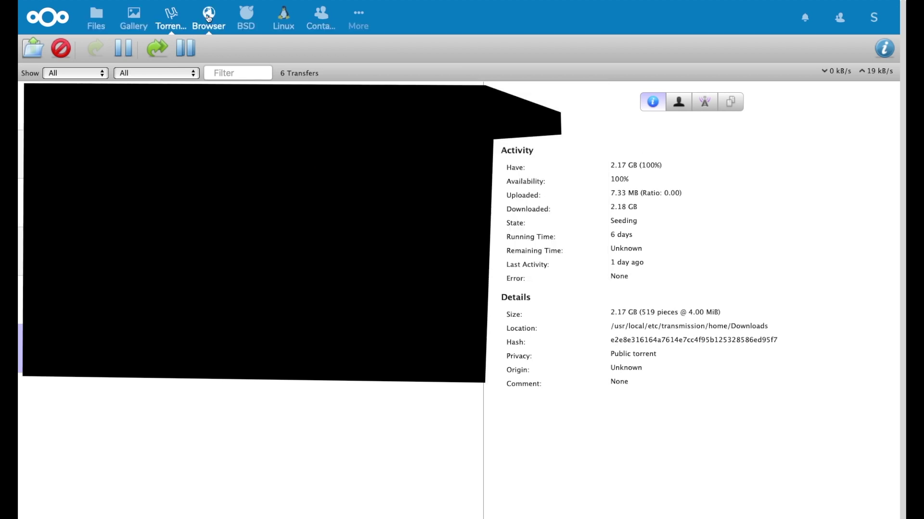
{"action": "left_click", "coordinate": [208, 15]}
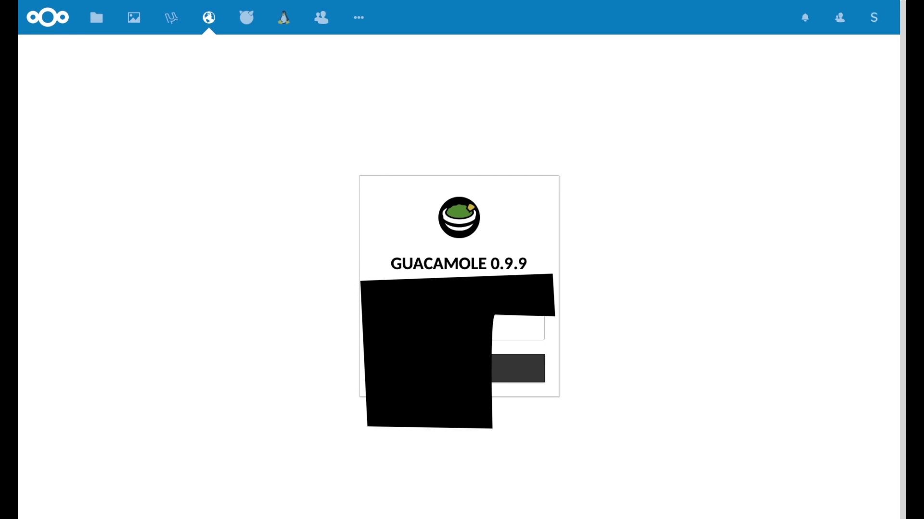
Log in to the Guacamole 0.9.9 form, which ends in a server-closed connection error
{"action": "left_click", "coordinate": [515, 328]}
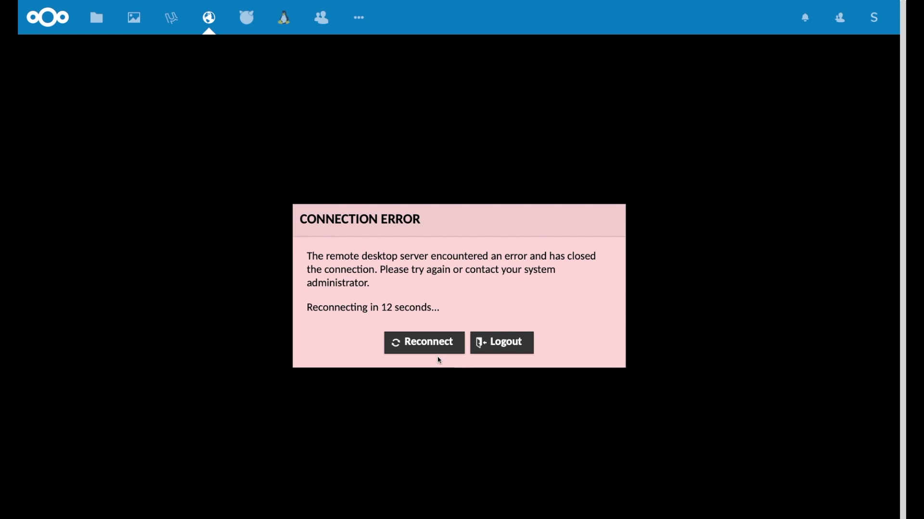
Log into the BSD terminal without saving the password, then move on to Contacts
{"action": "left_click", "coordinate": [250, 19]}
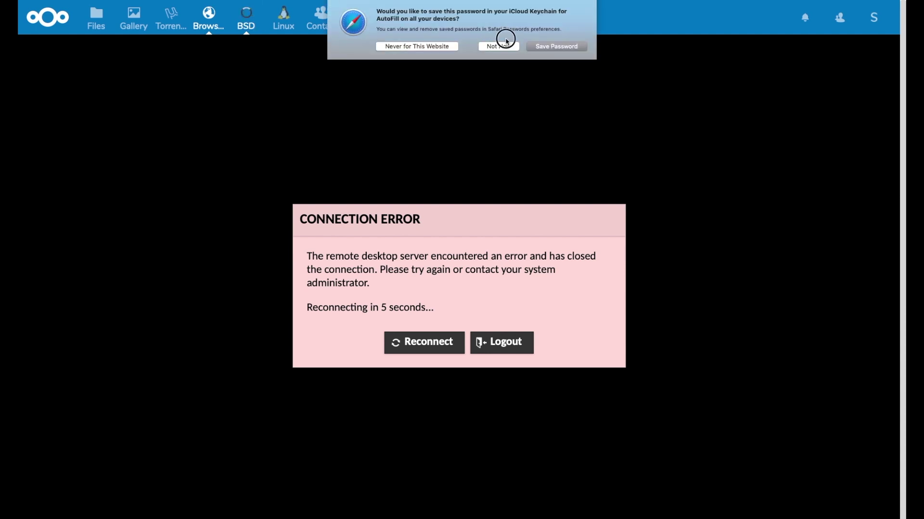
{"action": "left_click", "coordinate": [504, 48]}
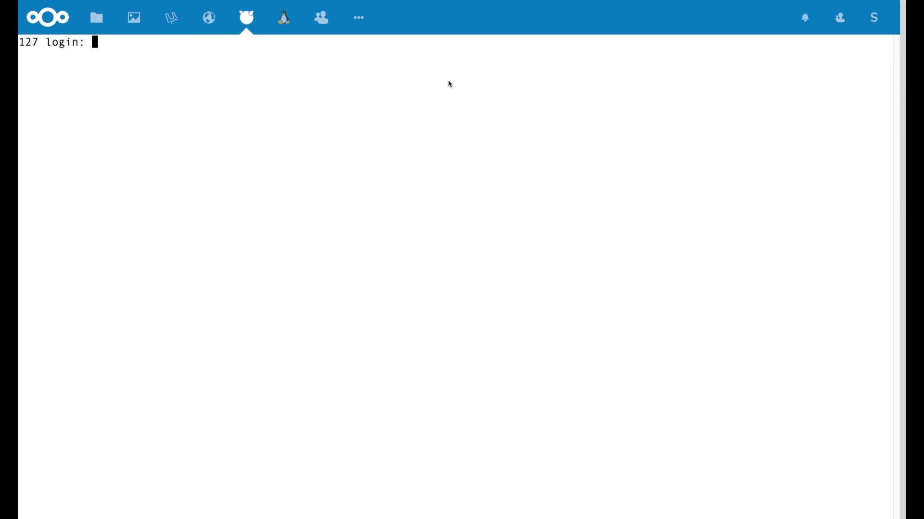
{"action": "type", "text": "admin"}
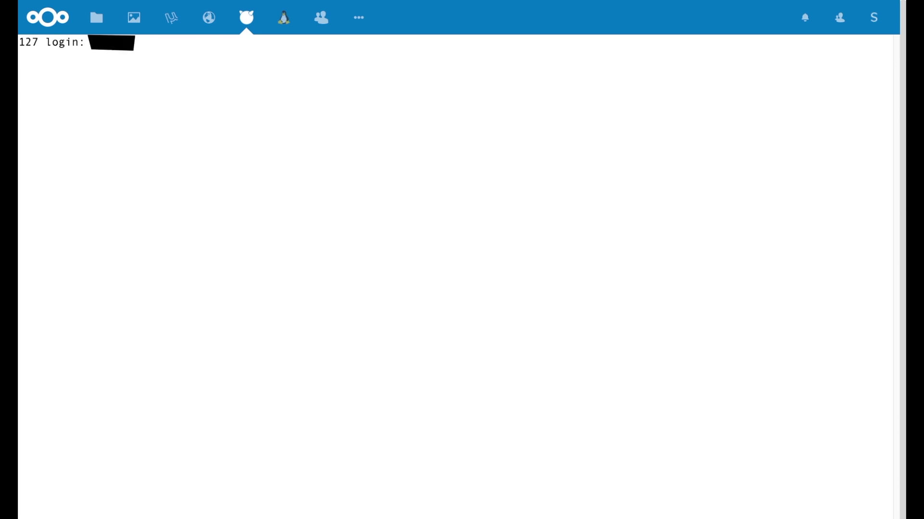
{"action": "key", "text": "Return"}
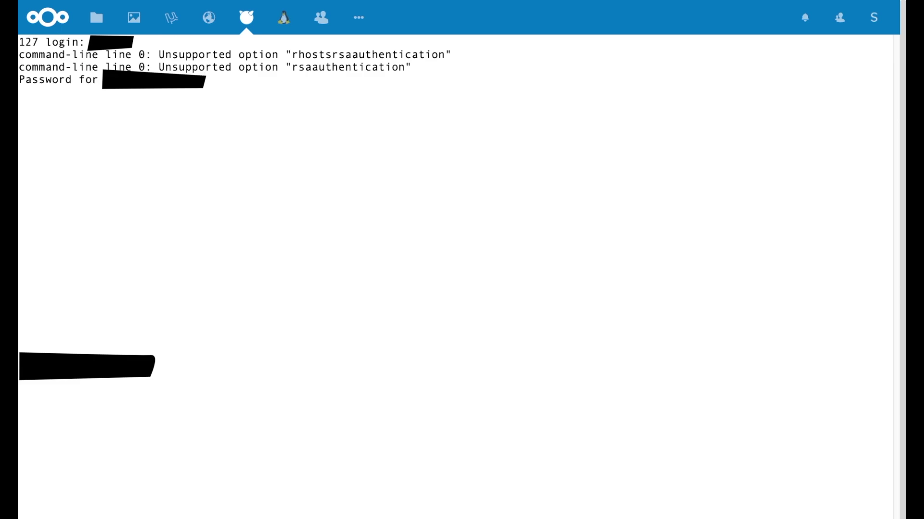
{"action": "key", "text": "Return"}
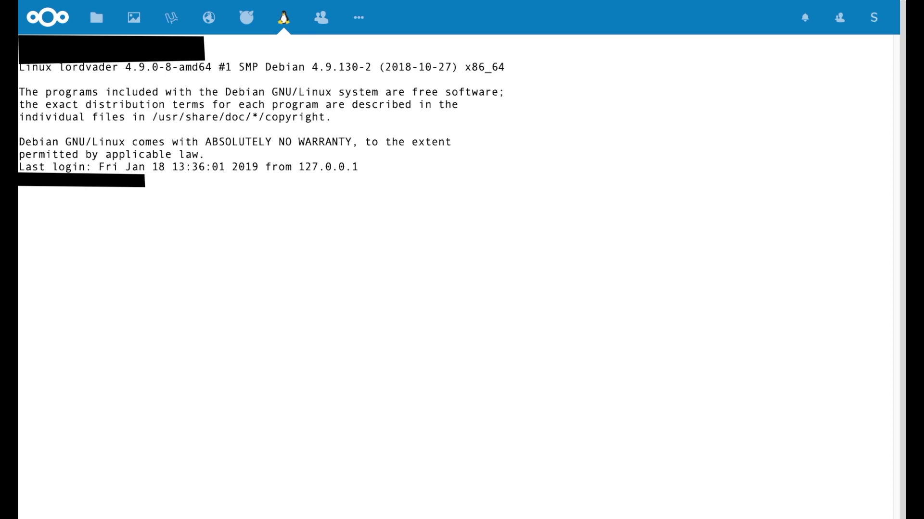
{"action": "left_click", "coordinate": [325, 15]}
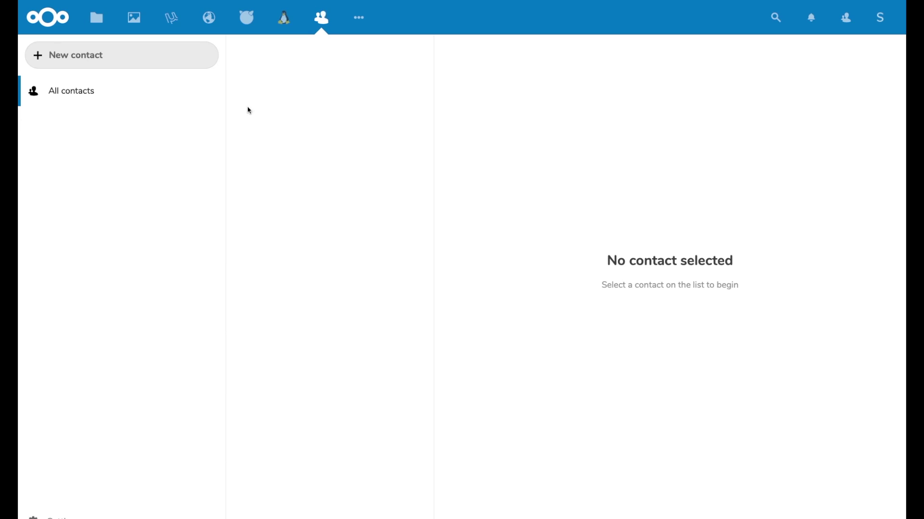
Browse Calendar, then read the HAProxy settings and Apache forecast download notes in Notes
{"action": "left_click", "coordinate": [357, 21]}
{"action": "left_click", "coordinate": [354, 46]}
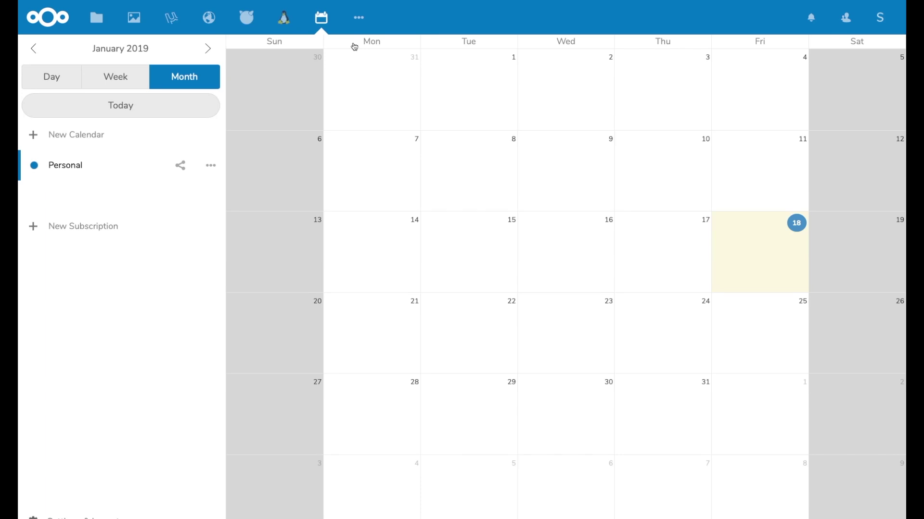
{"action": "left_click", "coordinate": [359, 19]}
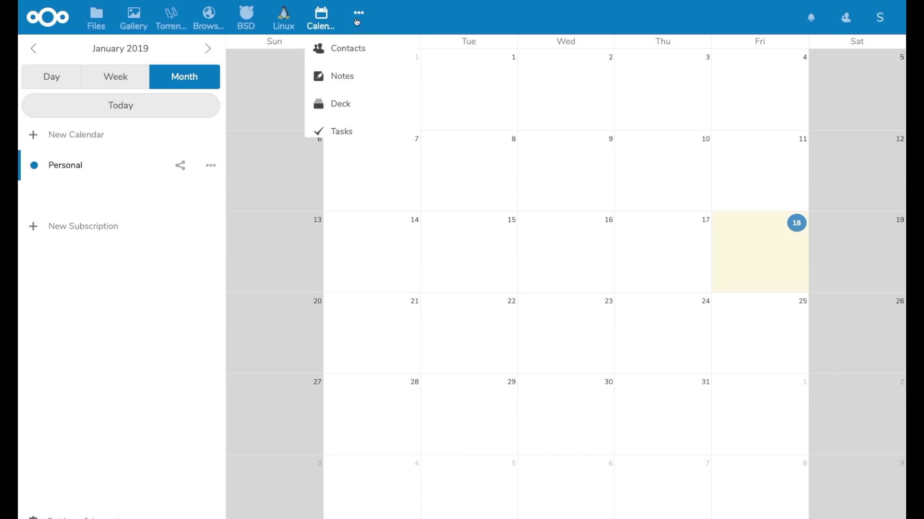
{"action": "left_click", "coordinate": [357, 80]}
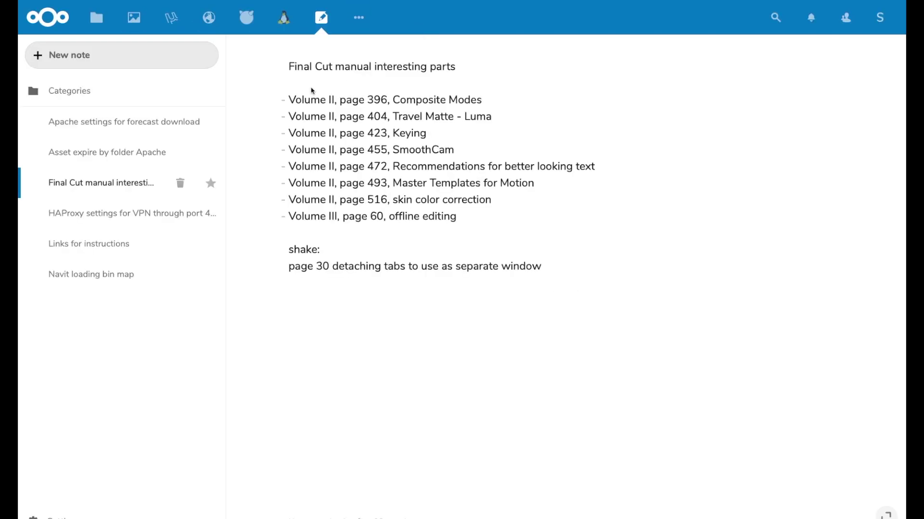
{"action": "left_click", "coordinate": [107, 227]}
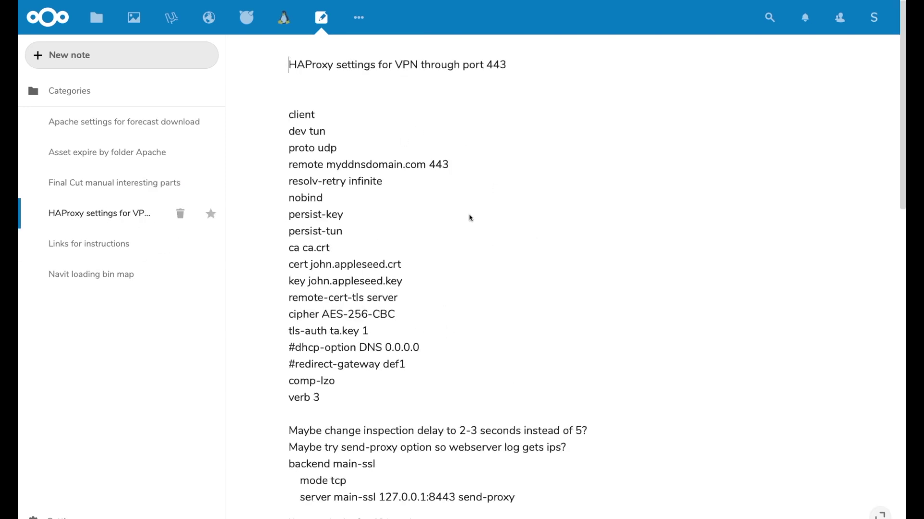
{"action": "left_click", "coordinate": [129, 119]}
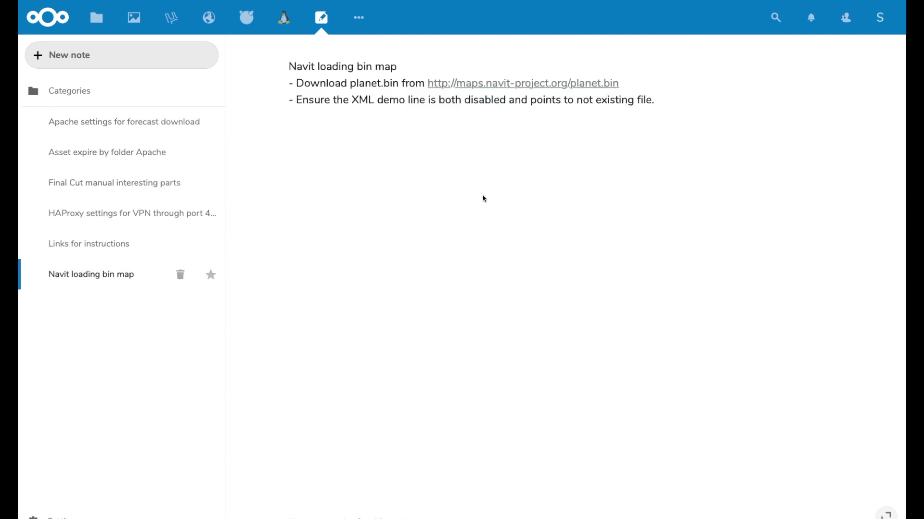
Open the Personal board in the Deck app
{"action": "left_click", "coordinate": [359, 17]}
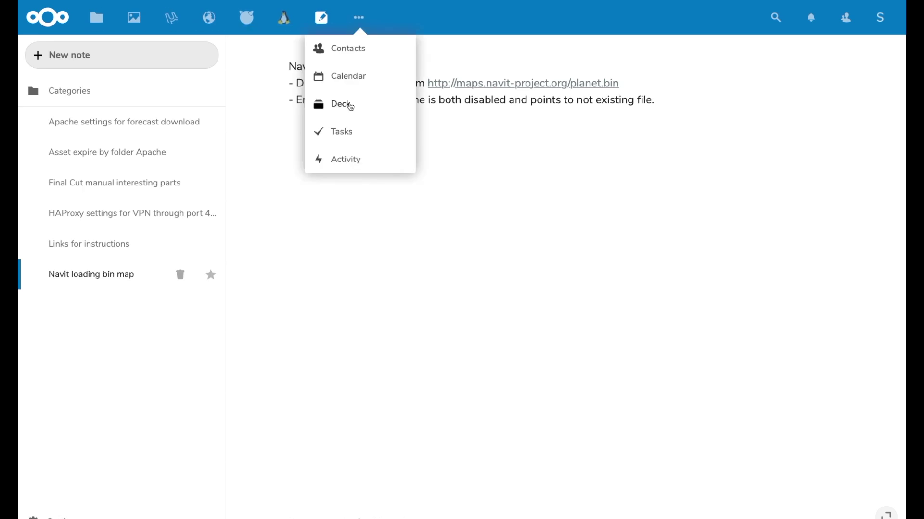
{"action": "left_click", "coordinate": [350, 105]}
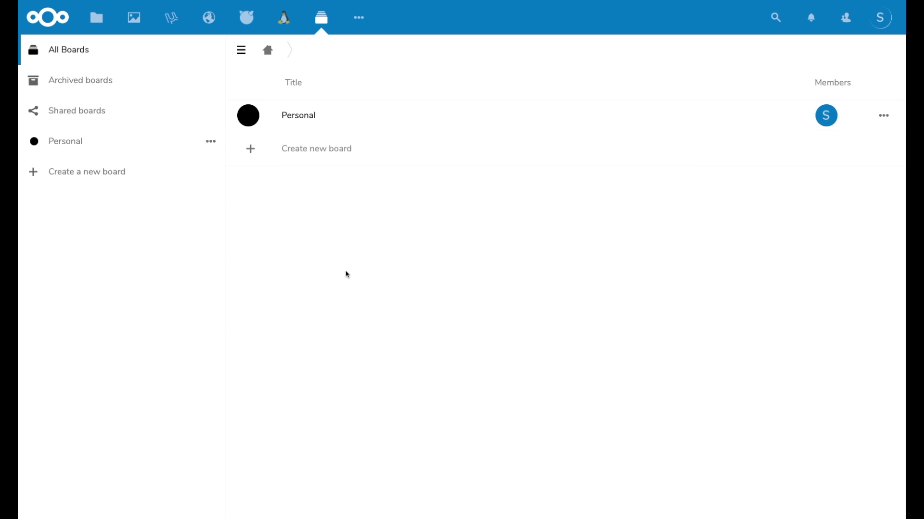
{"action": "left_click", "coordinate": [292, 114]}
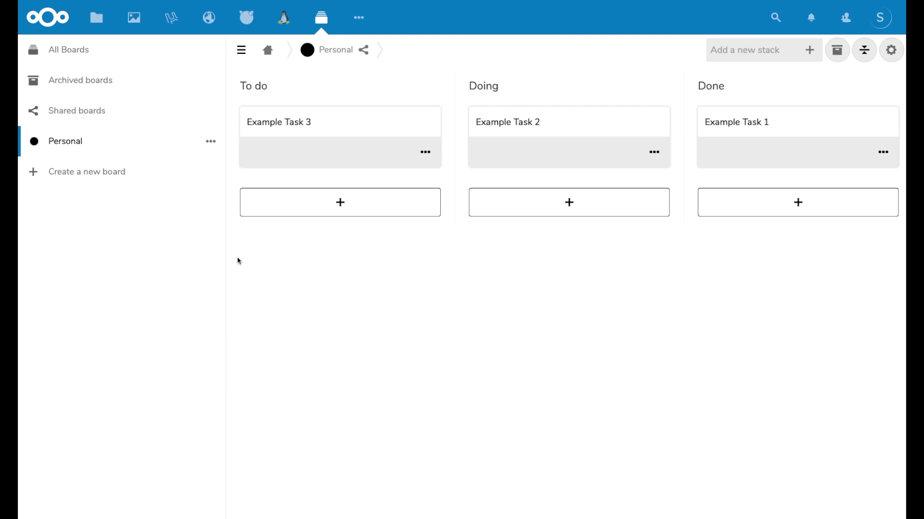
View the Tasks lists and Activity feed, then close the FreeNAS alerts panel
{"action": "left_click", "coordinate": [359, 18]}
{"action": "left_click", "coordinate": [343, 132]}
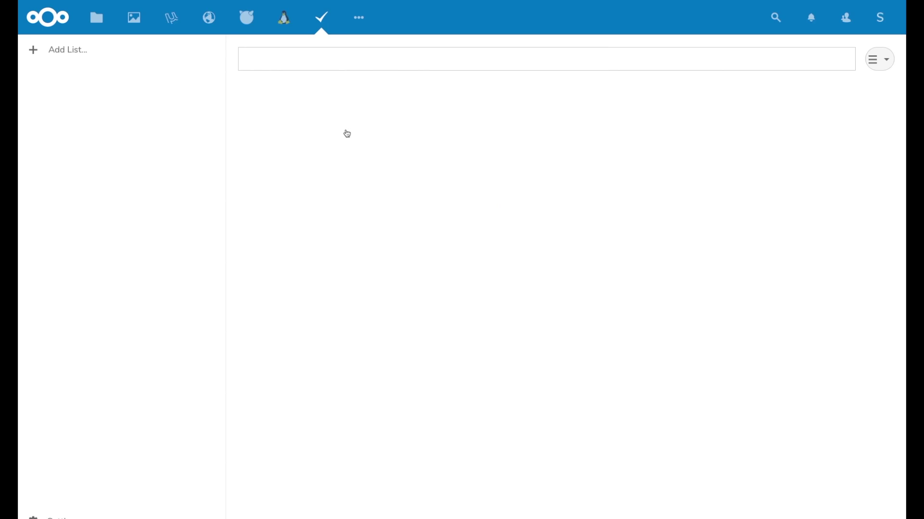
{"action": "left_click", "coordinate": [359, 20]}
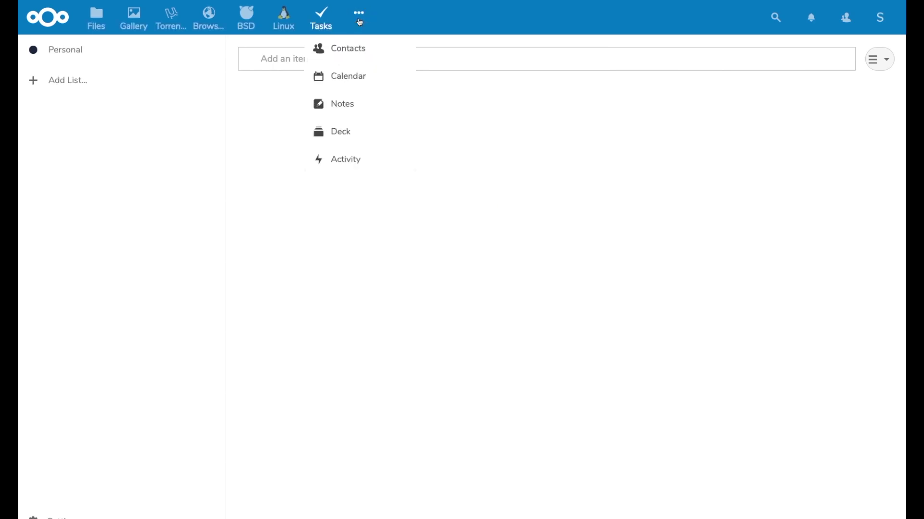
{"action": "left_click", "coordinate": [339, 159]}
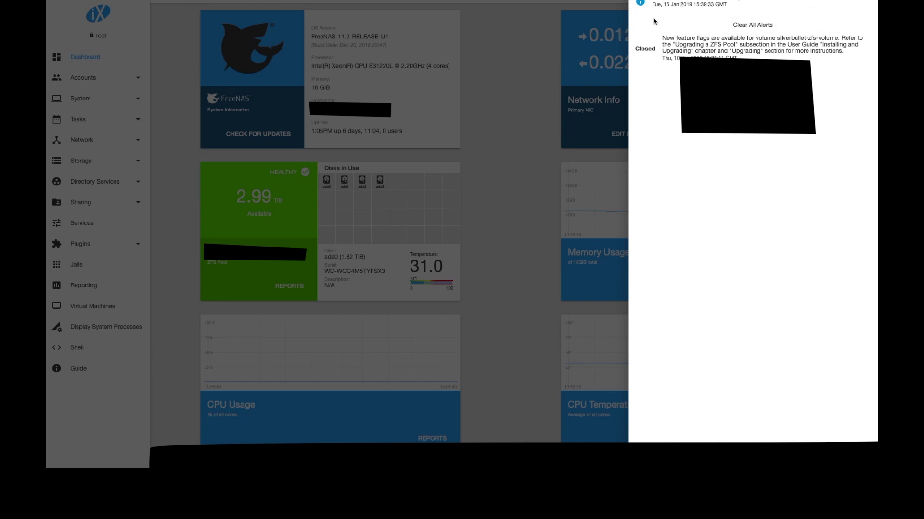
{"action": "left_click", "coordinate": [535, 42]}
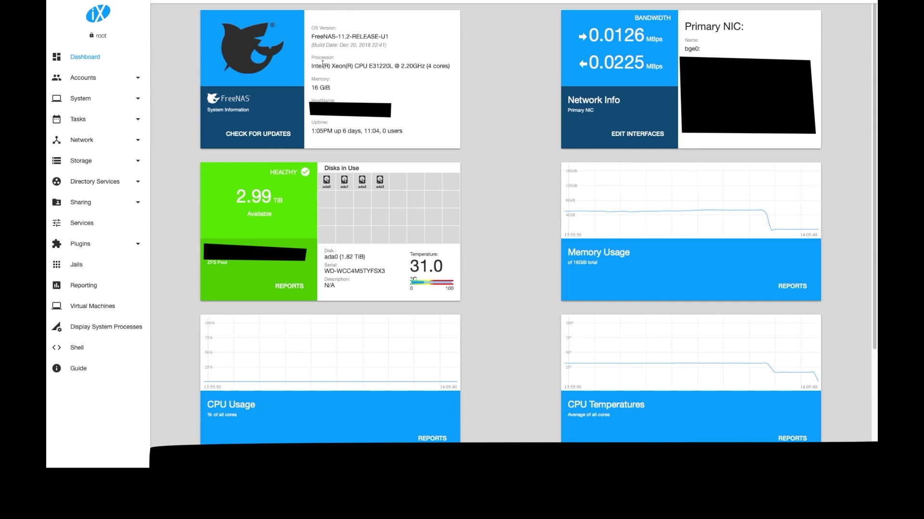
Highlight and then deselect the Processor model text in the System Information card
{"action": "left_click_drag", "start_coordinate": [311, 66], "coordinate": [471, 75]}
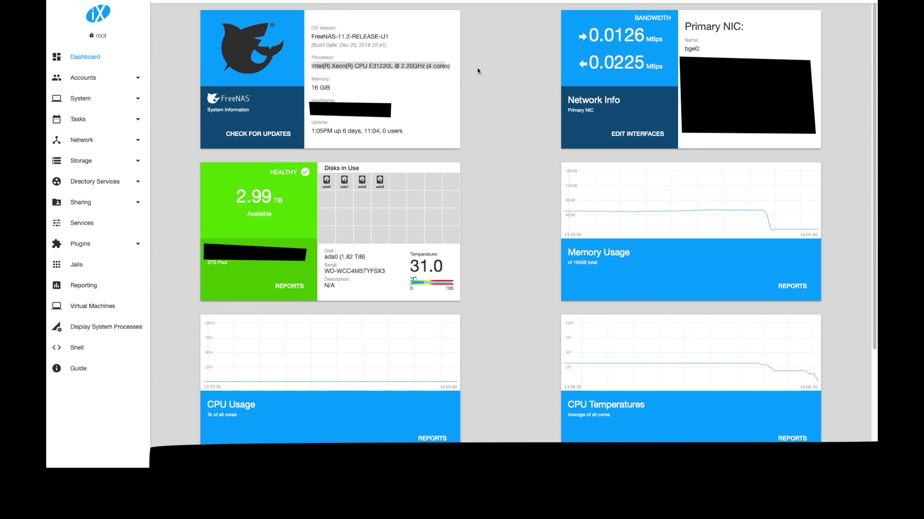
{"action": "left_click", "coordinate": [476, 69]}
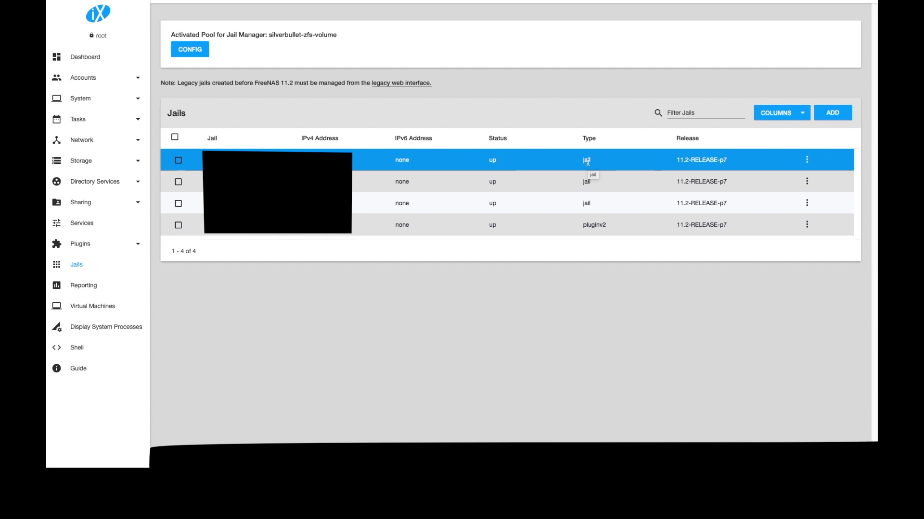
{"action": "left_click", "coordinate": [587, 176]}
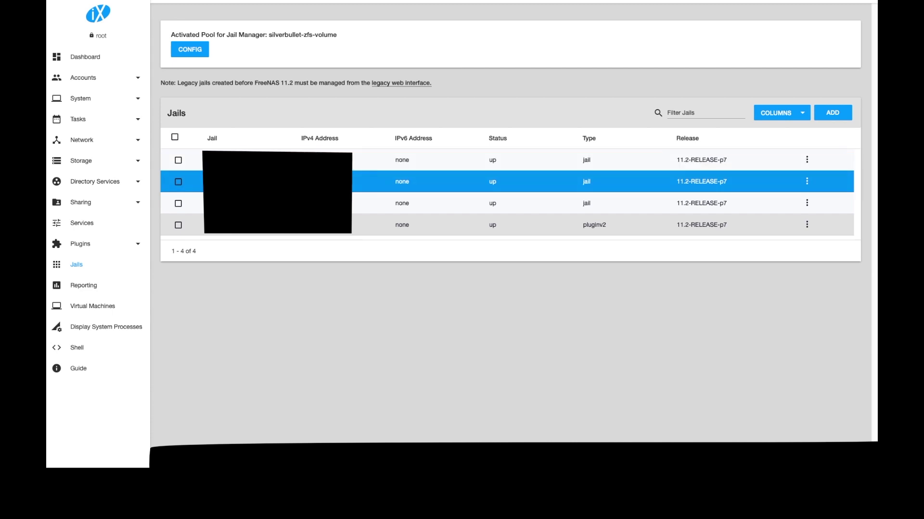
{"action": "left_click", "coordinate": [587, 203]}
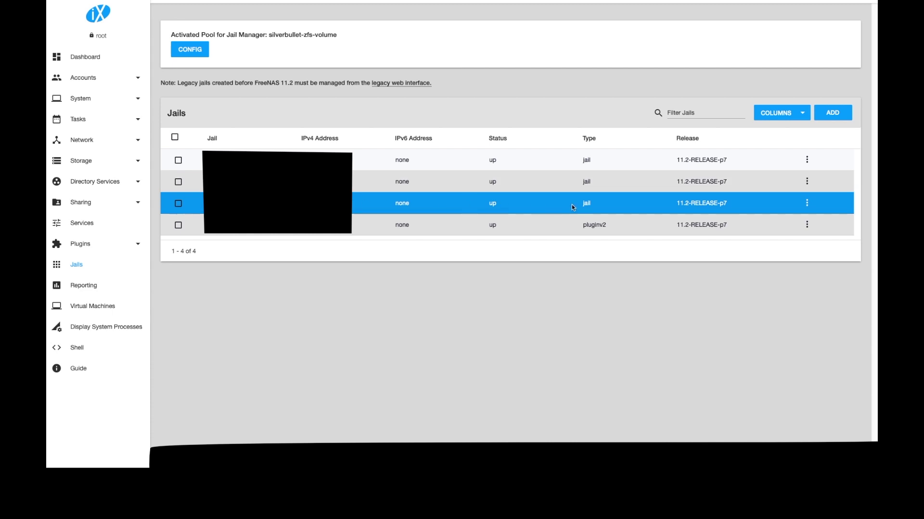